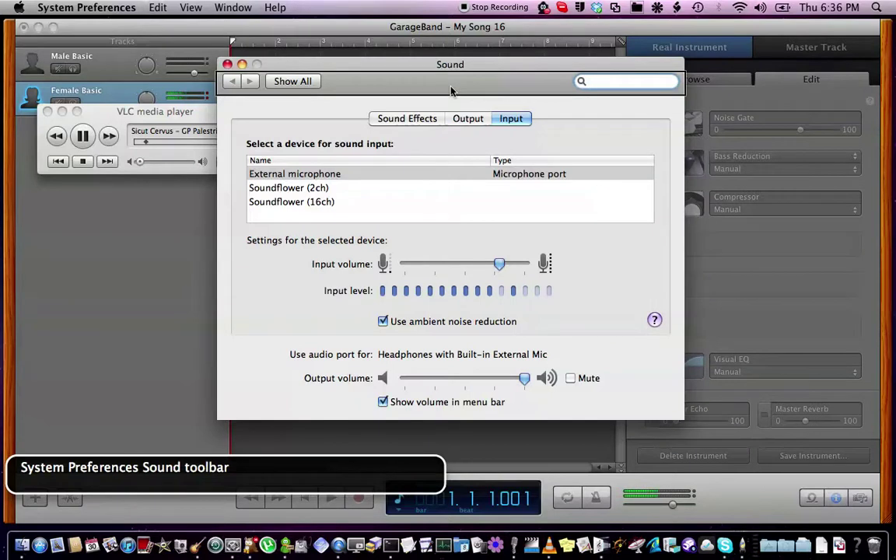
key("ctrl+alt+Right")
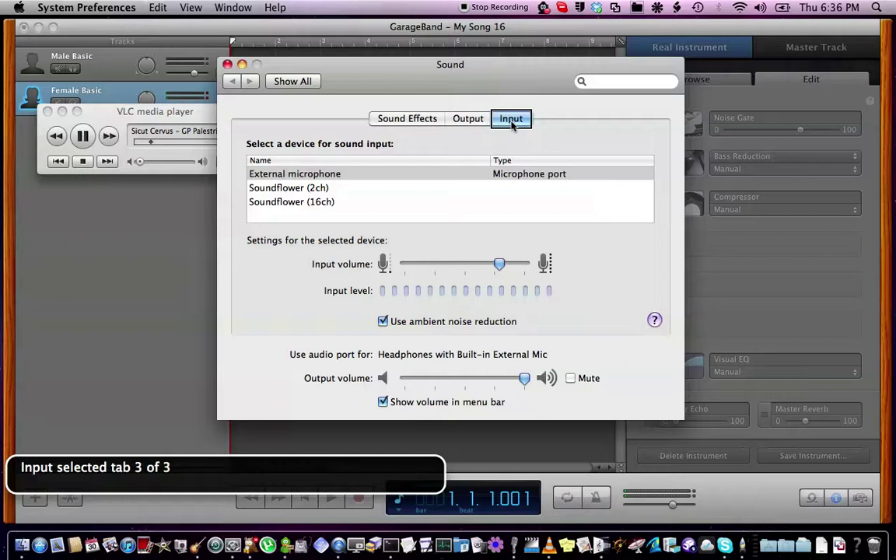
Review the sound input device list and its settings in the Sound pane.
key("ctrl+alt+Right")
key("ctrl+alt+Right")
key("ctrl+alt+Right")
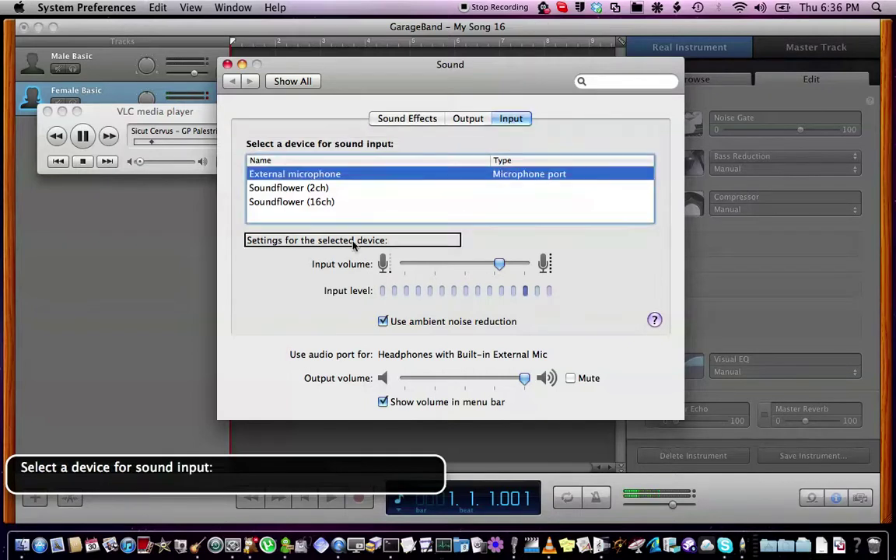
key("ctrl+alt+Left")
key("ctrl+alt+Left")
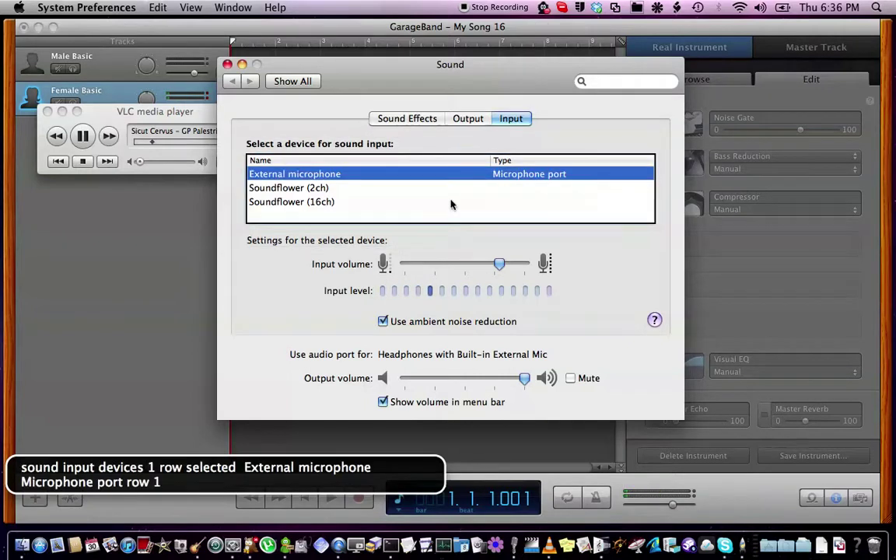
key("ctrl+alt+Left")
key("ctrl+alt+Left")
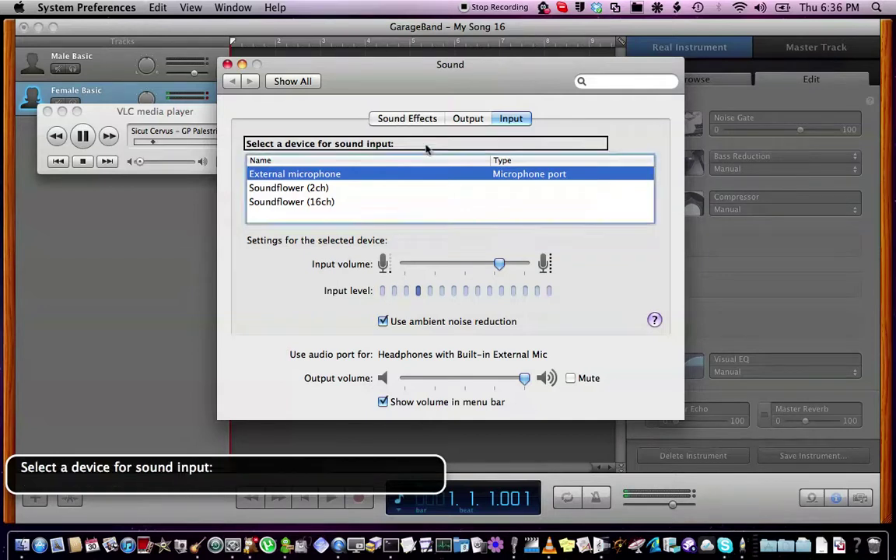
Select Soundflower (2ch) as the output device and quit System Preferences.
key("ctrl+alt+space")
key("ctrl+alt+Right")
key("ctrl+alt+Right")
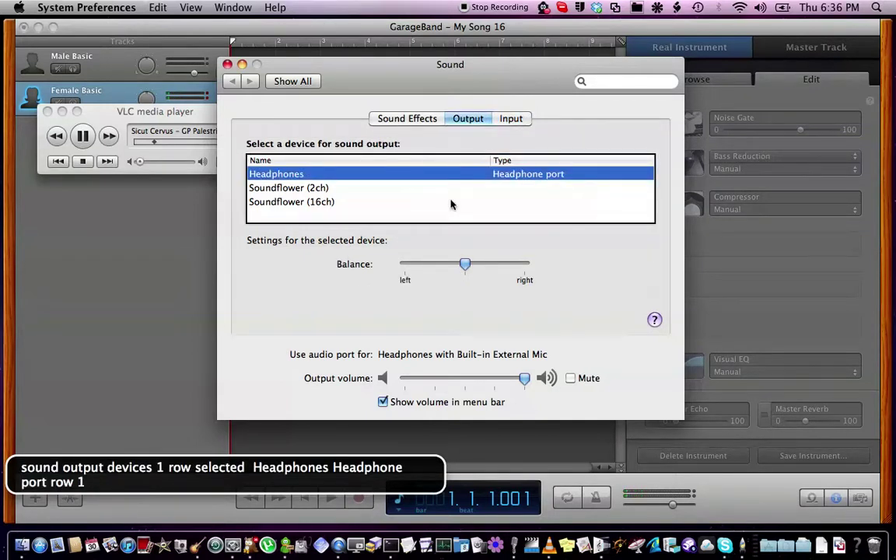
key("Down")
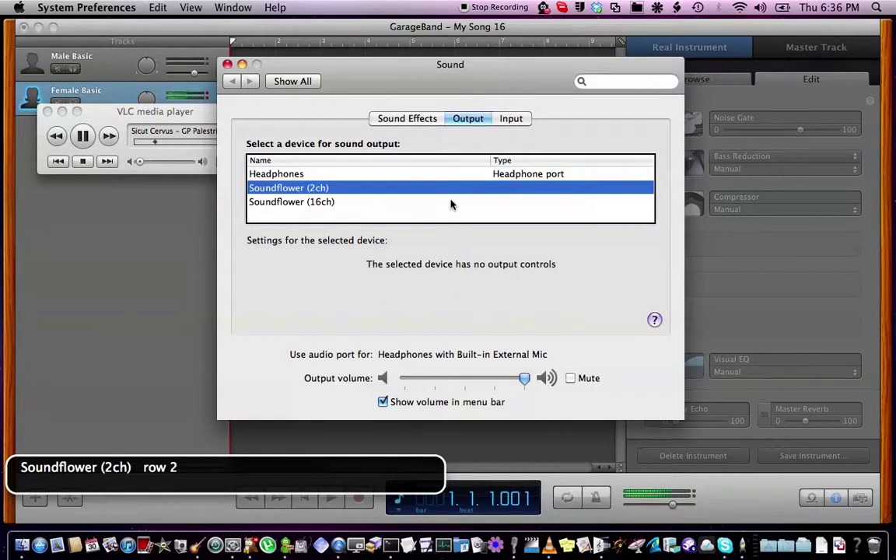
key("super+q")
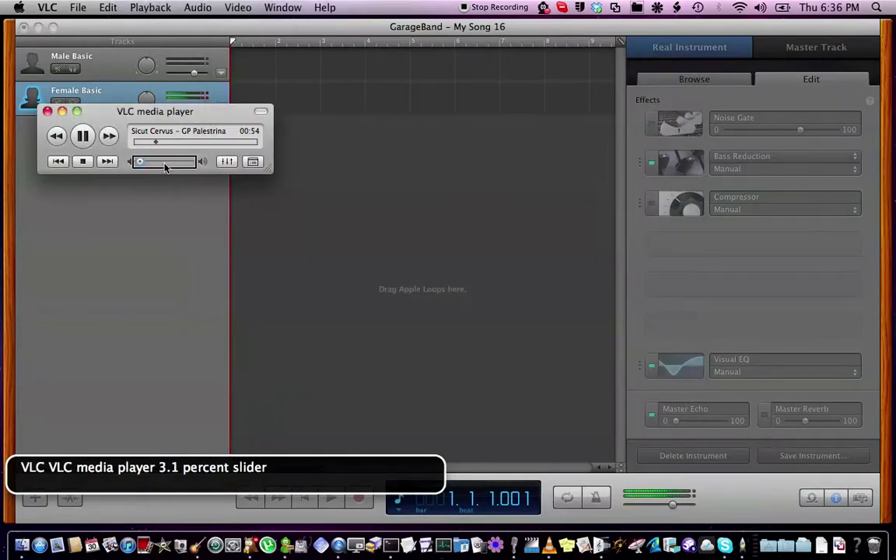
Switch to XLD from the Dock and close its Log window.
key("ctrl+alt+d")
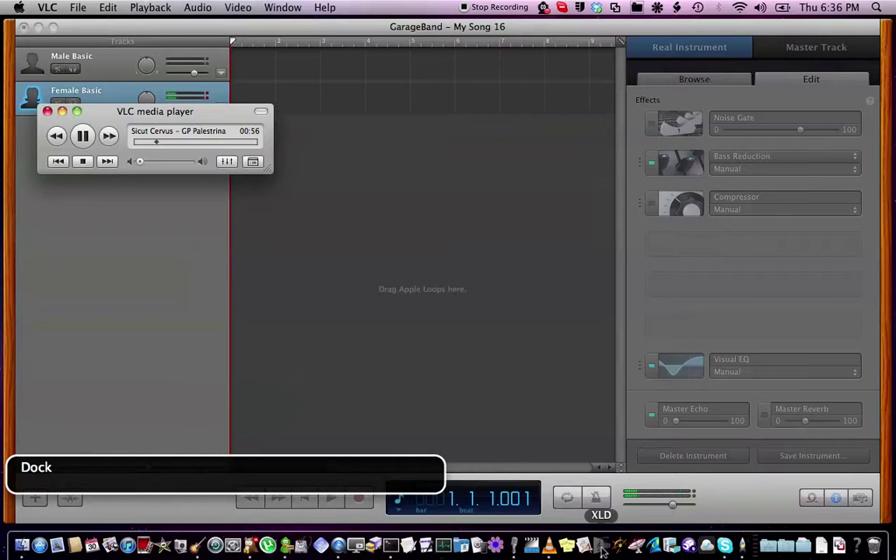
left_click(601, 547)
key("super+w")
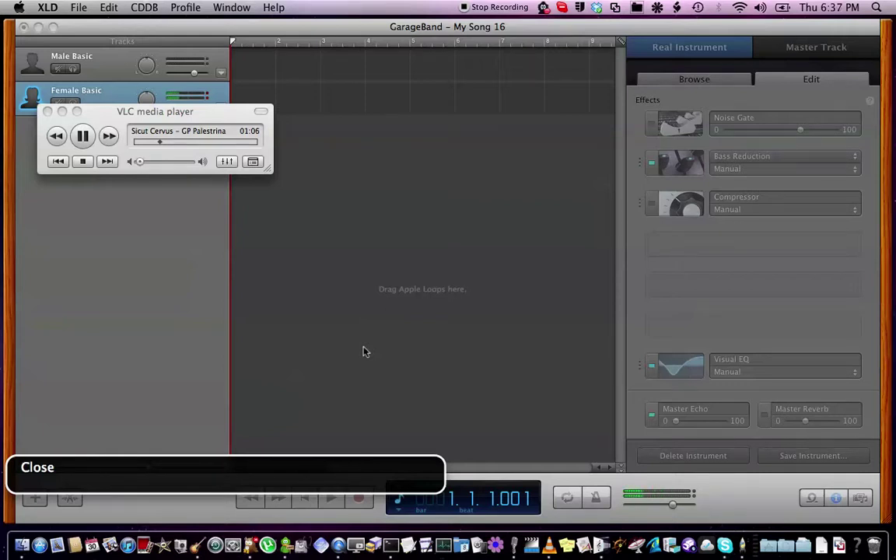
Open XLD Preferences on the General pane, with the output format reading AIFF.
key("super+comma")
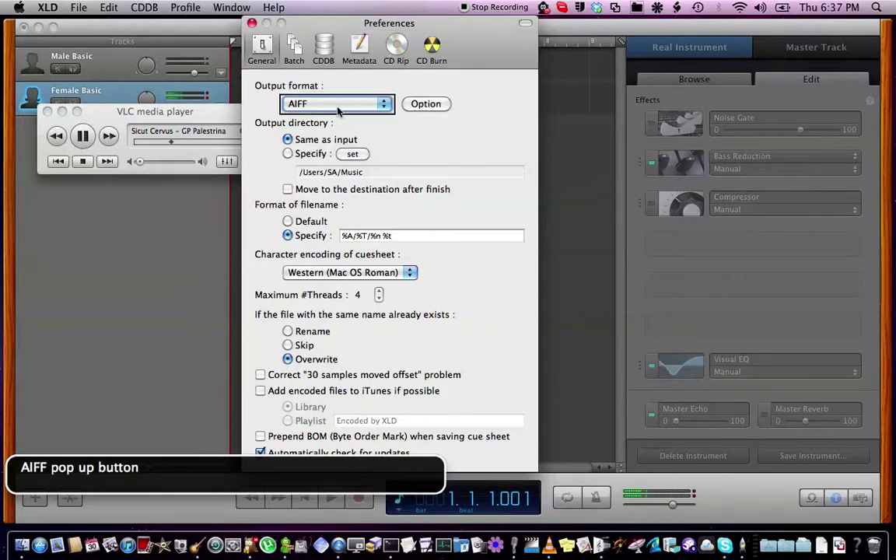
key("ctrl+alt+Right")
key("ctrl+alt+Right")
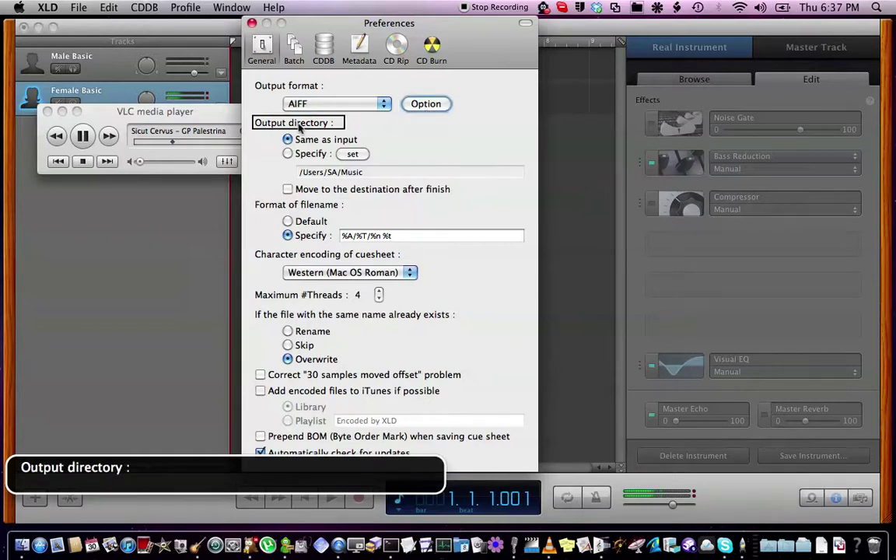
key("ctrl+alt+Right")
key("ctrl+alt+Right")
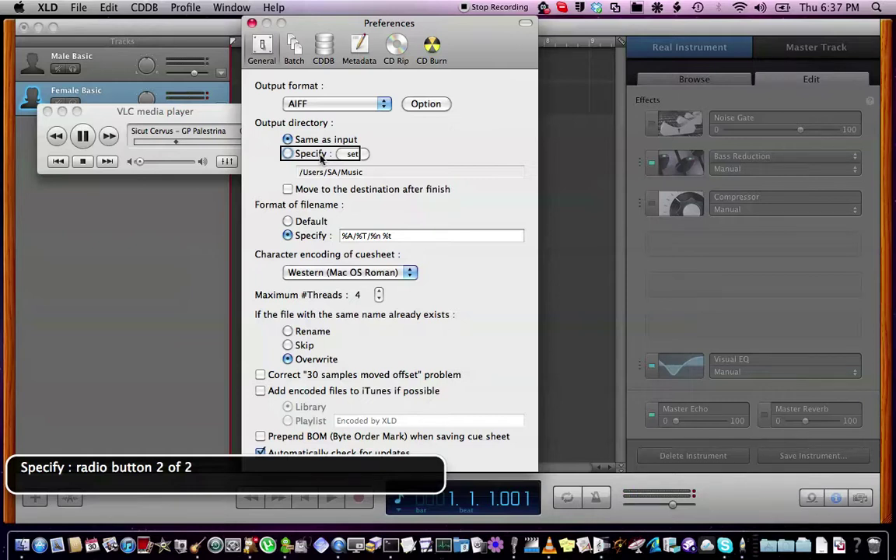
key("ctrl+alt+Right")
key("ctrl+alt+Right")
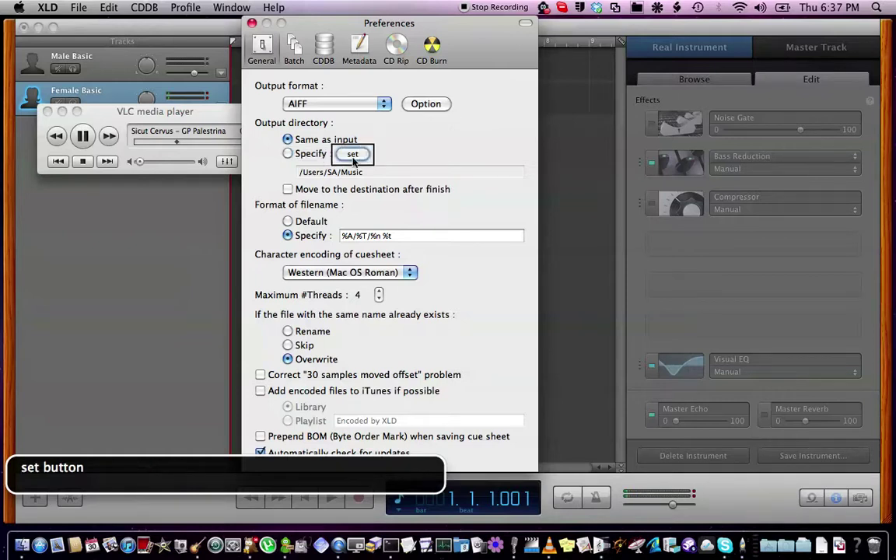
key("ctrl+alt+Right")
key("ctrl+alt+Right")
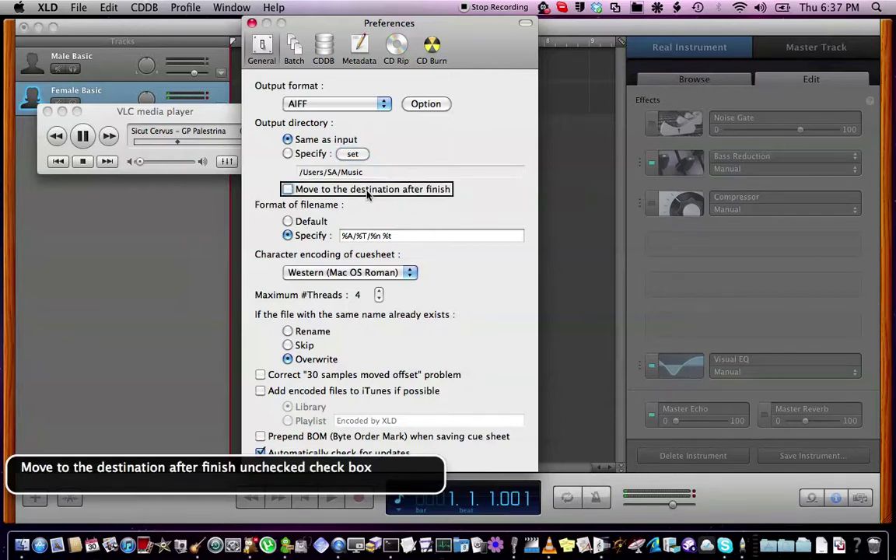
key("ctrl+alt+Right")
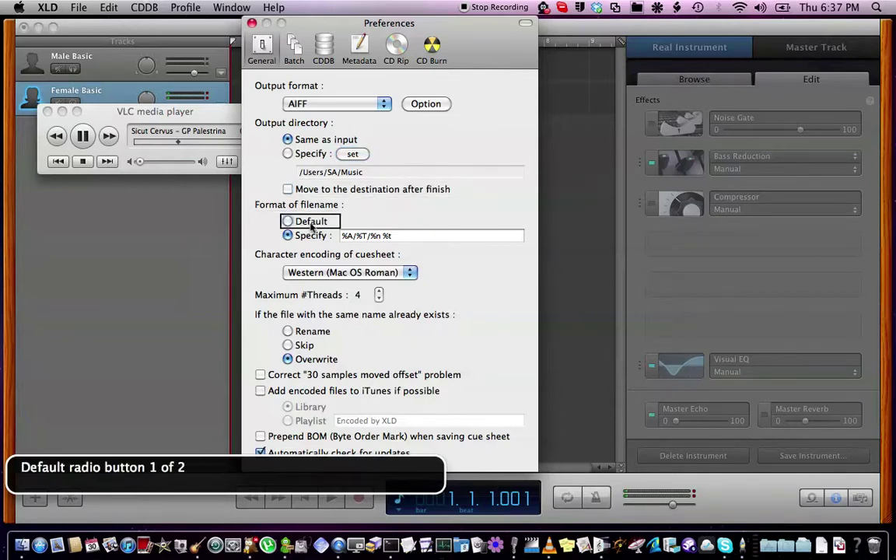
key("ctrl+alt+Right")
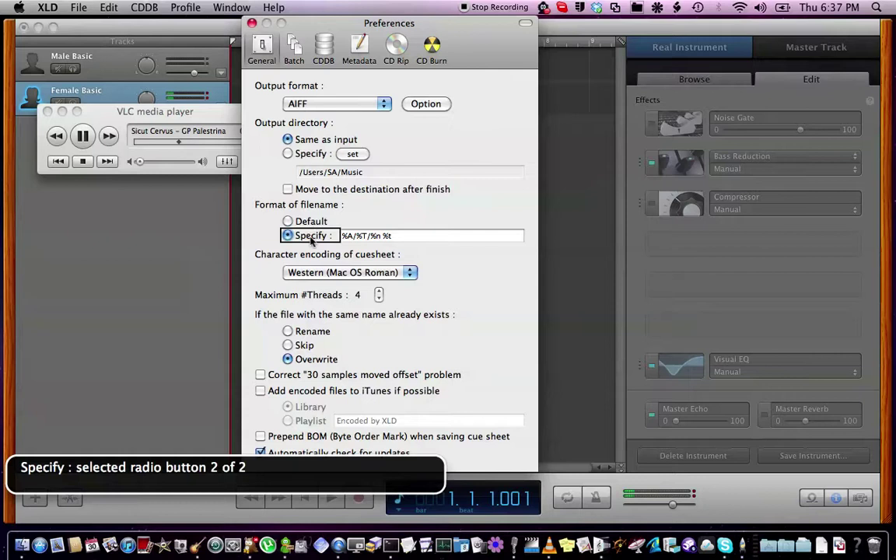
key("ctrl+alt+Right")
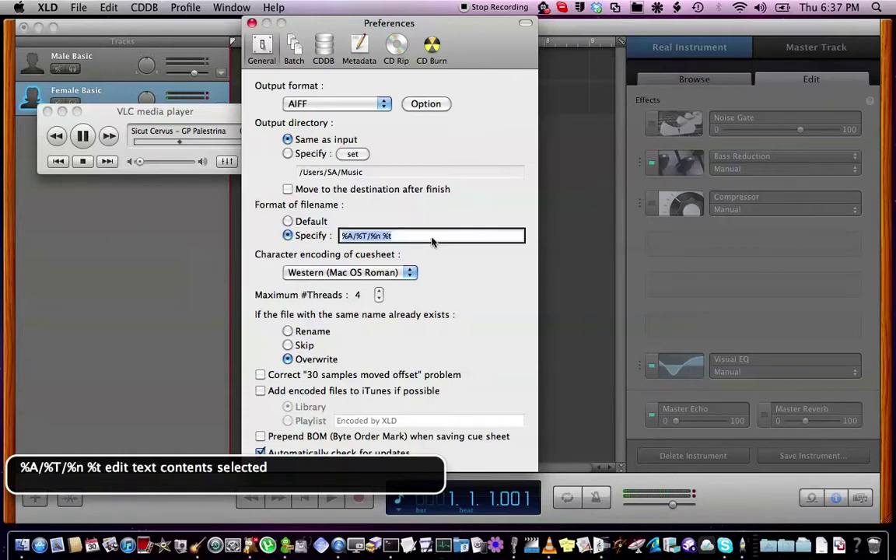
mouse_move(432, 239)
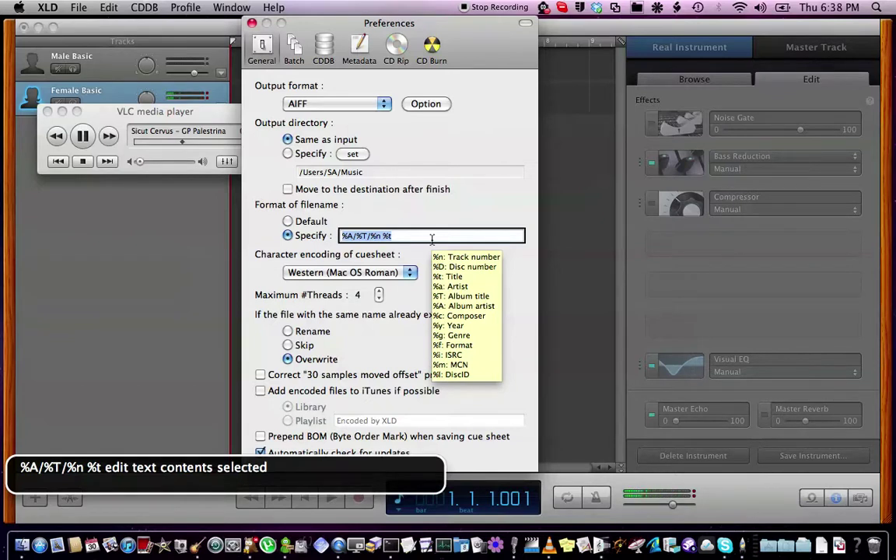
Check the filename format reads %A/%T/%n %t, then close Preferences.
key("Left")
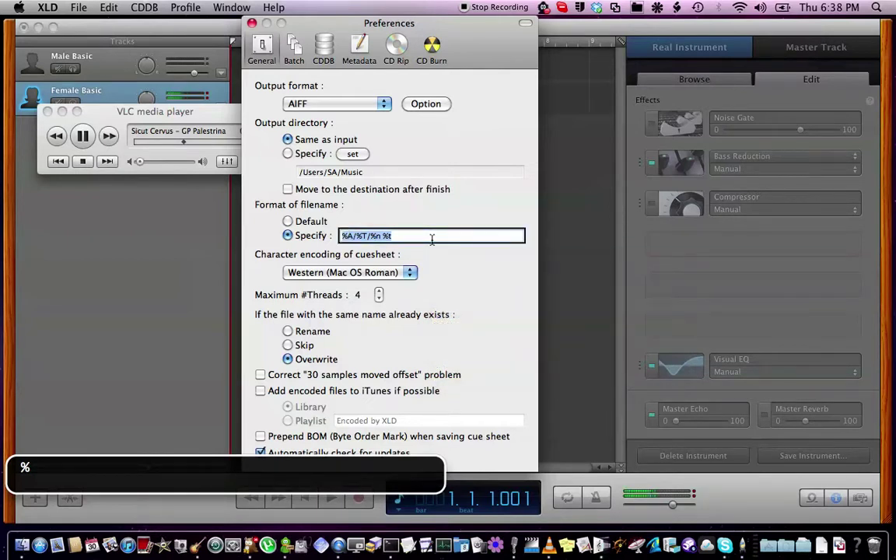
key("Left")
key("Right")
key("Left")
key("Right")
key("Right")
key("Right")
key("Right")
key("Right")
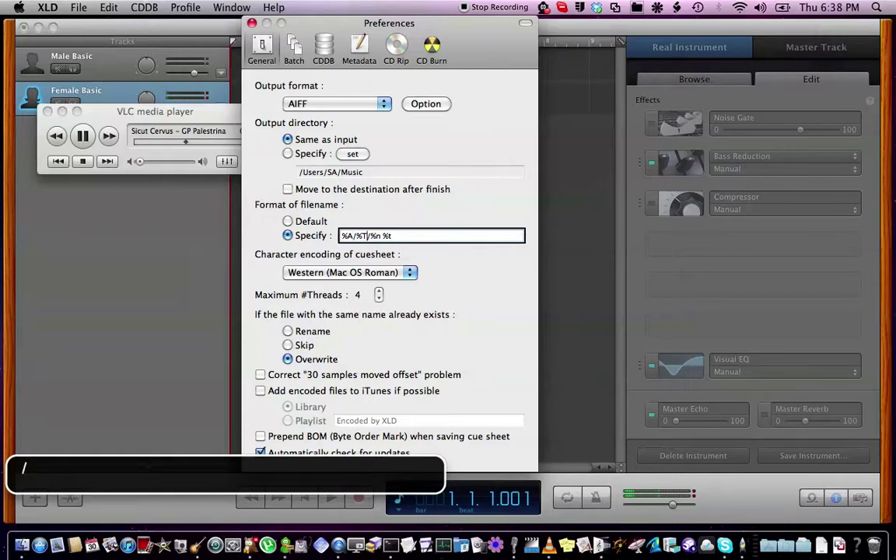
key("Right")
key("Right")
key("Right")
key("Right")
key("Right")
key("Left")
key("Right")
key("super+w")
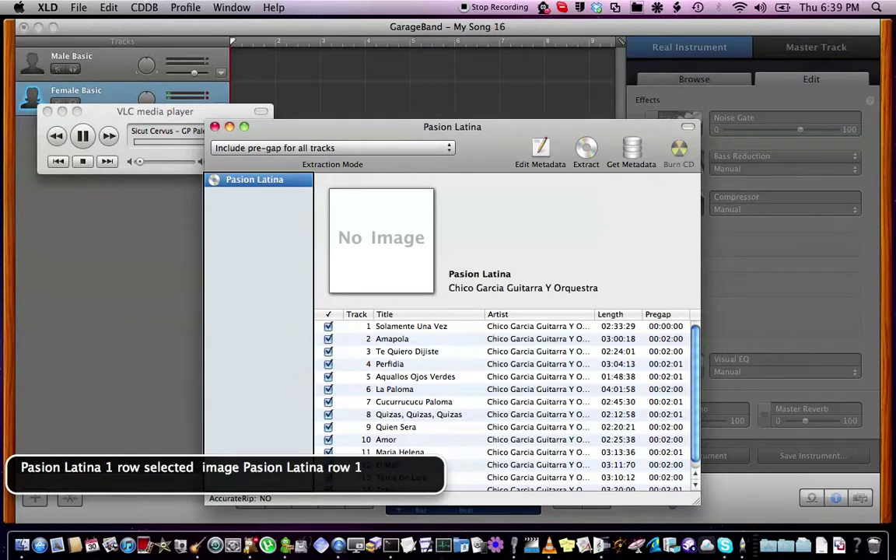
key("ctrl+alt+Right")
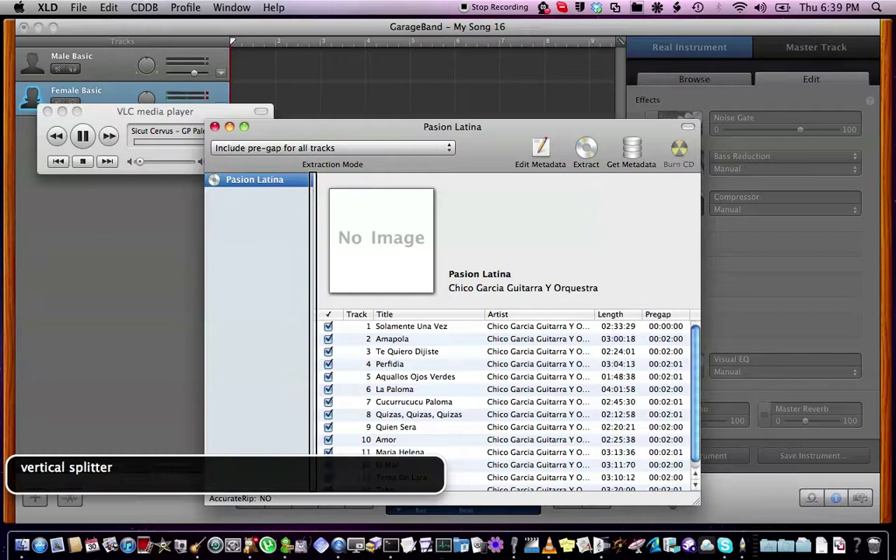
key("ctrl+alt+Right")
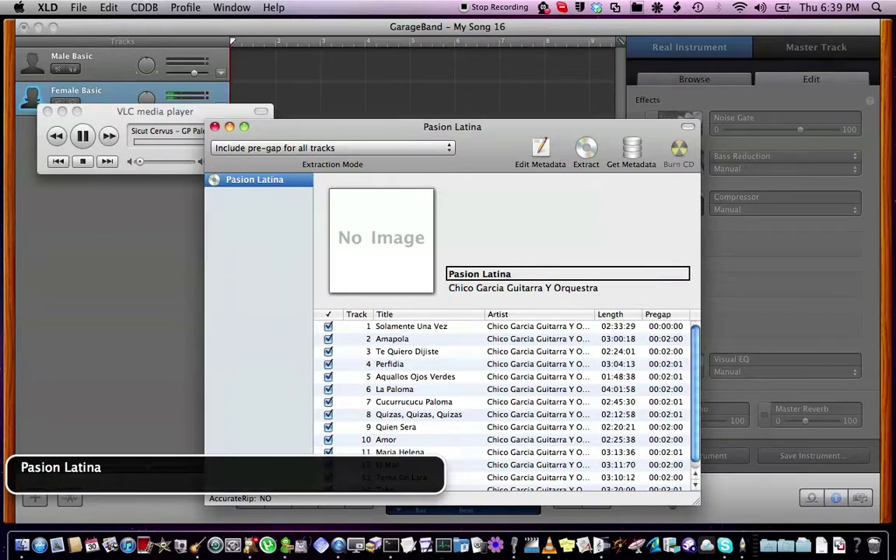
key("ctrl+alt+Right")
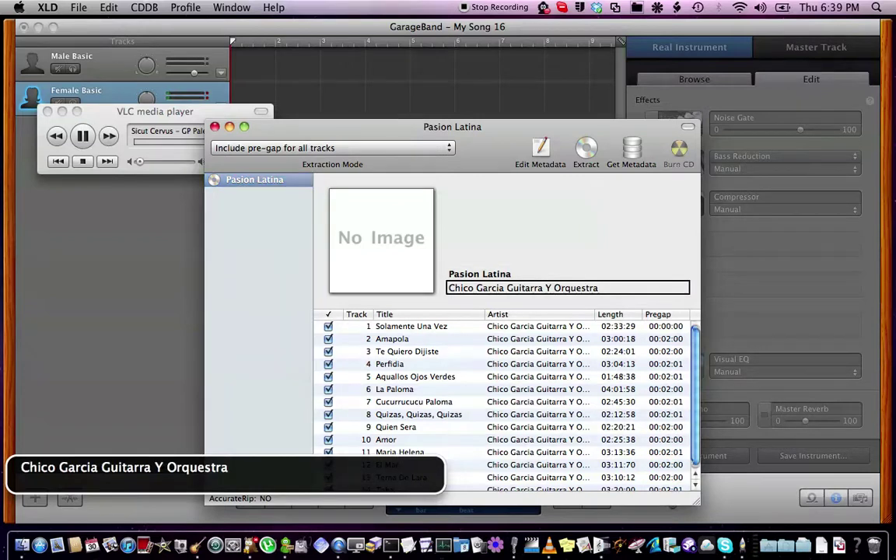
key("ctrl+alt+Right")
key("ctrl+alt+Left")
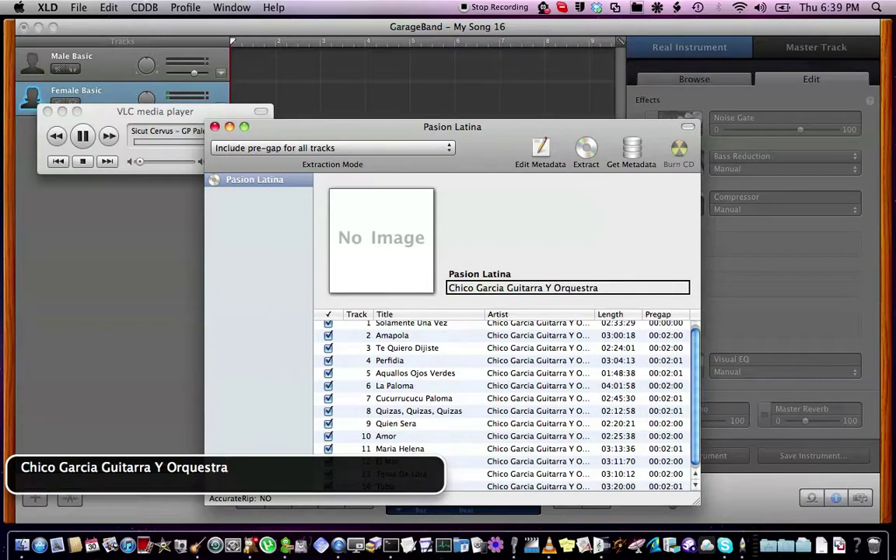
key("ctrl+alt+Right")
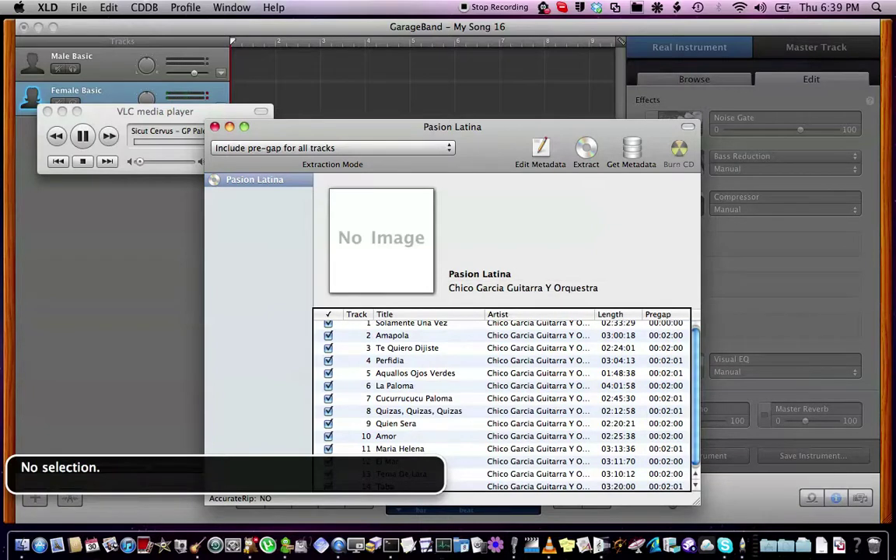
key("ctrl+alt+Right")
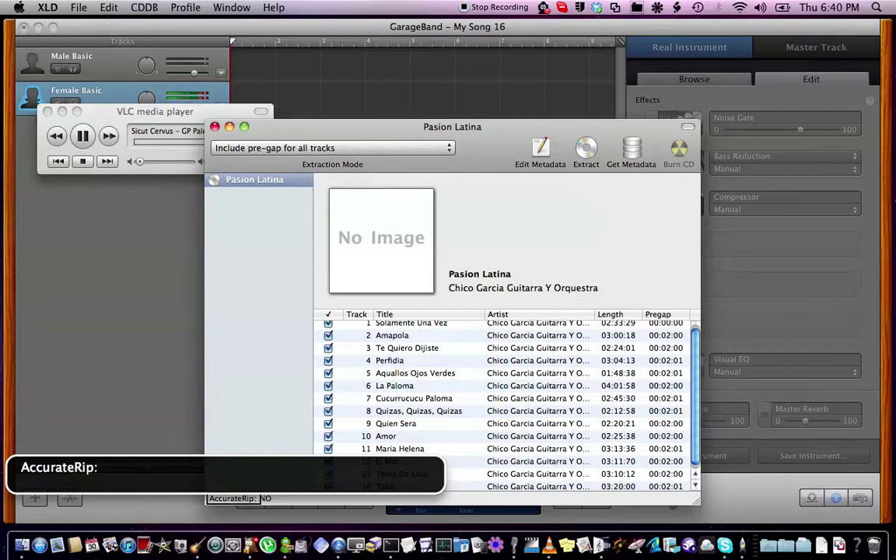
key("ctrl+alt+Right")
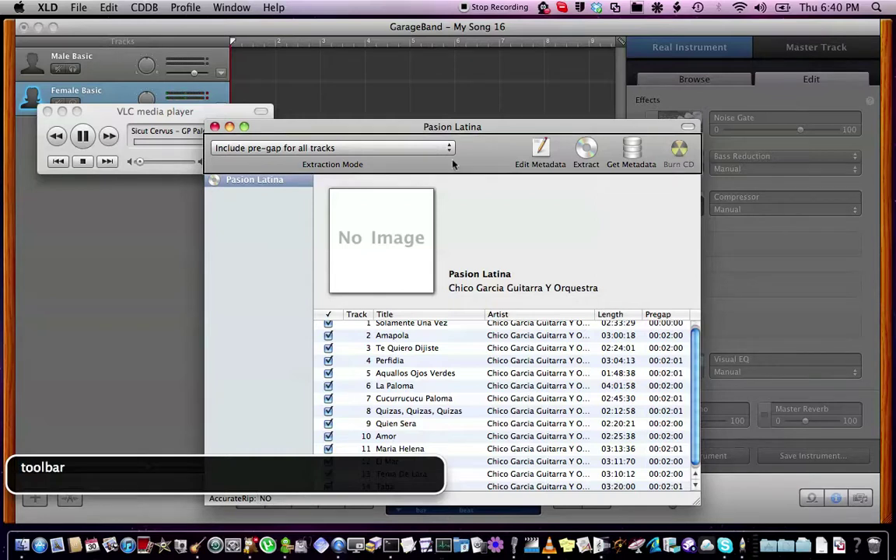
key("ctrl+alt+shift+Down")
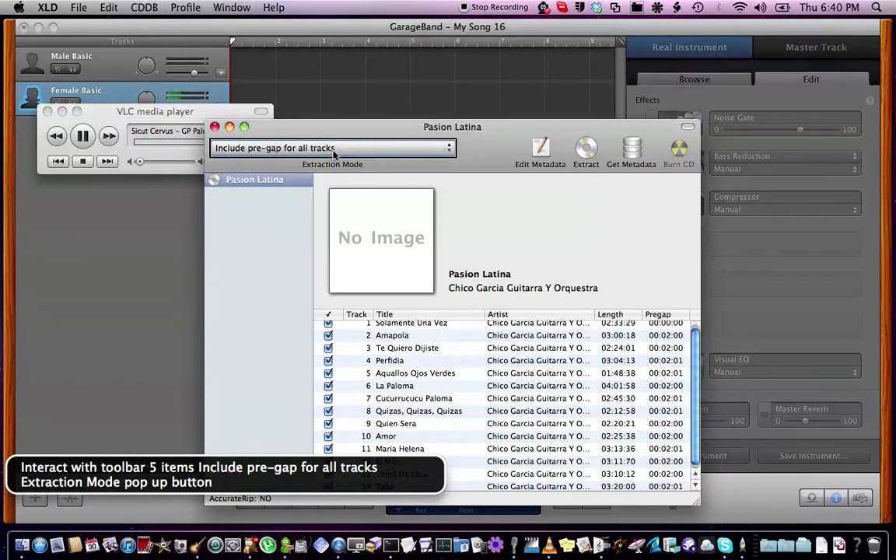
key("ctrl+alt+Right")
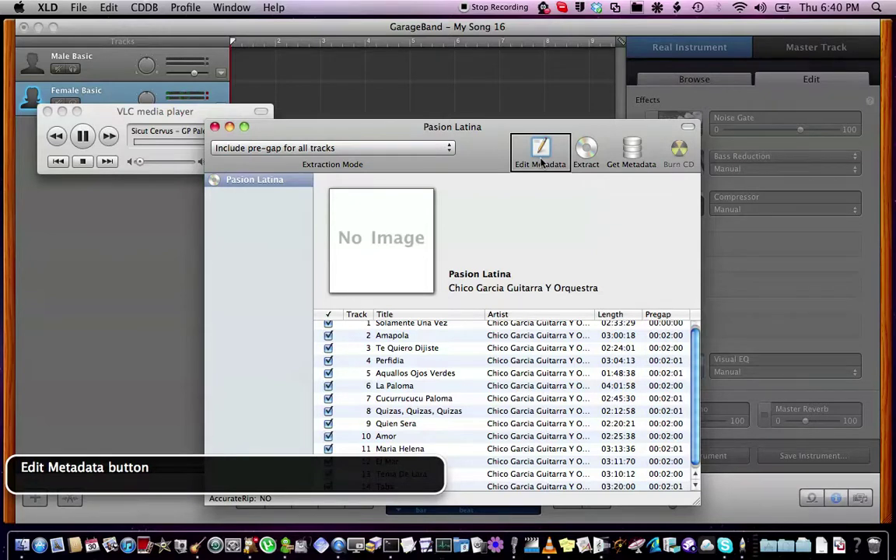
key("ctrl+alt+Left")
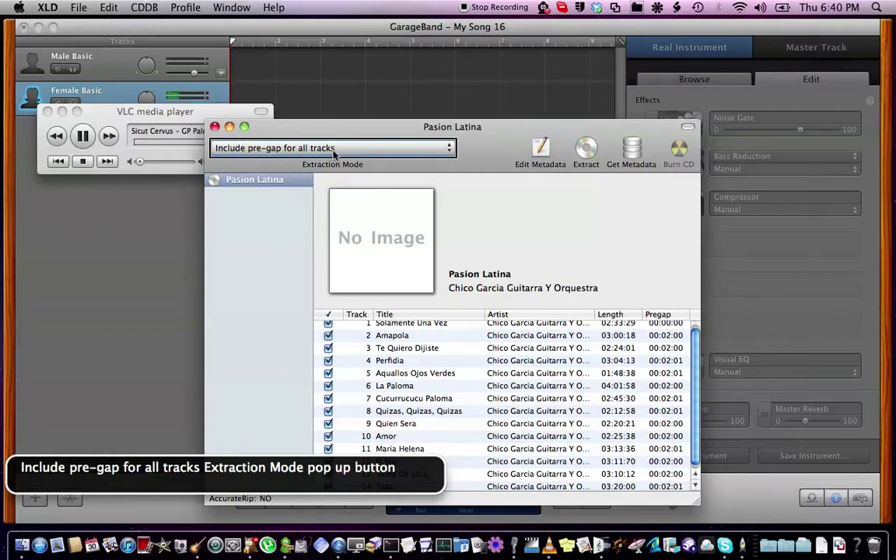
Choose 'Save as a single file (+cue)' as the extraction mode.
key("ctrl+alt+space")
key("Down")
key("Down")
key("Down")
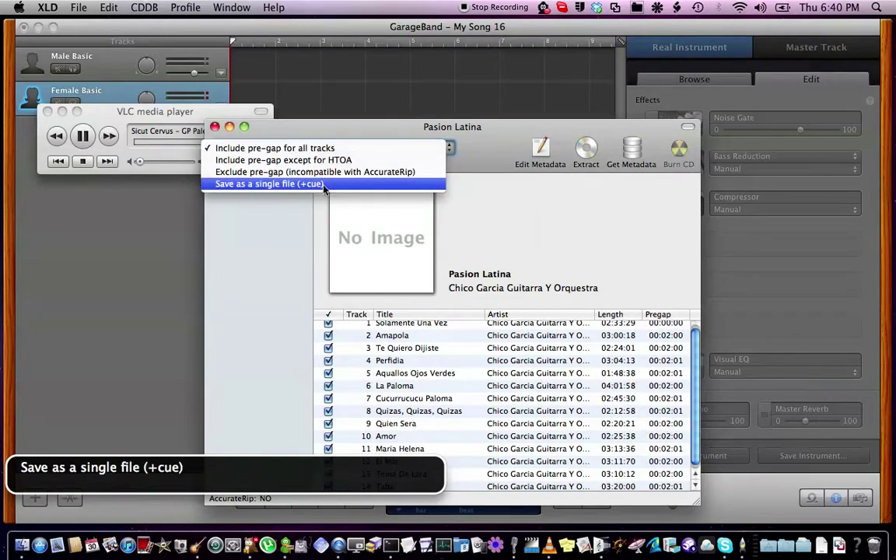
key("ctrl+alt+space")
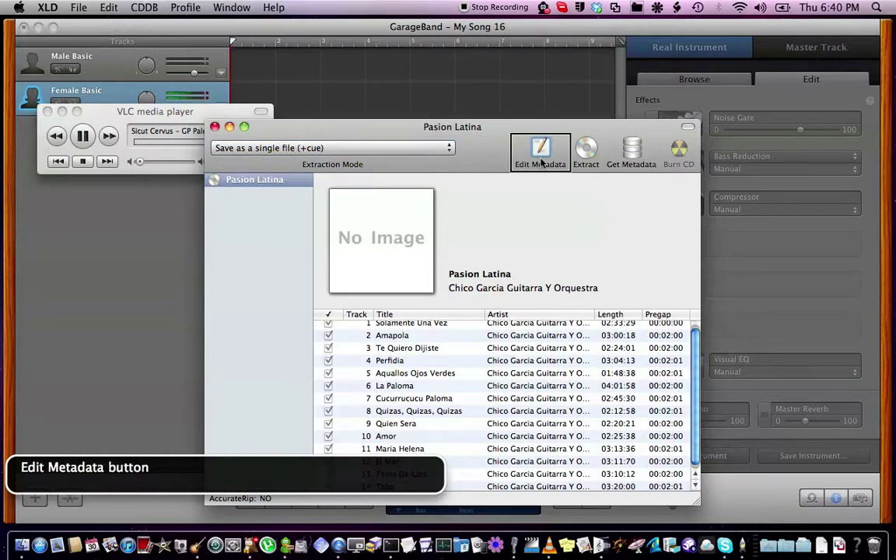
Extract the Pasion Latina disc into the 'testing' output folder.
left_click(587, 159)
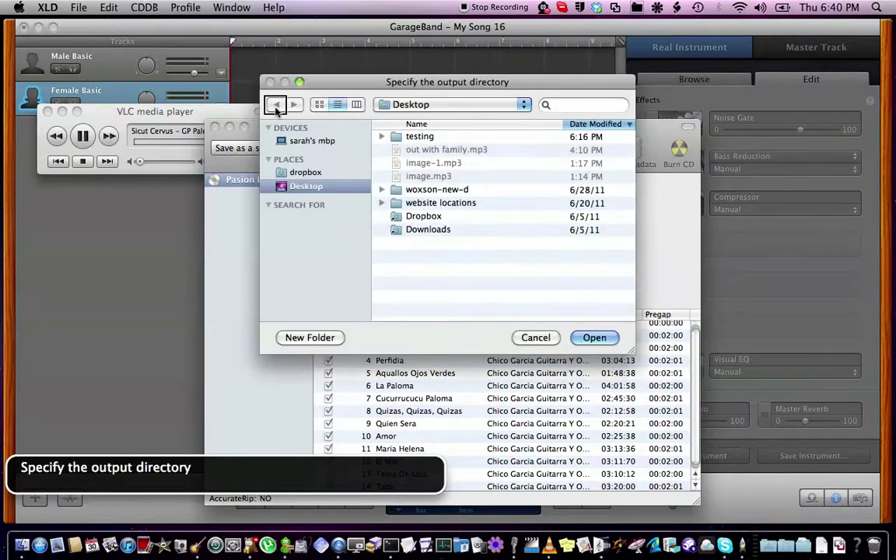
key("Tab")
key("Tab")
key("Down")
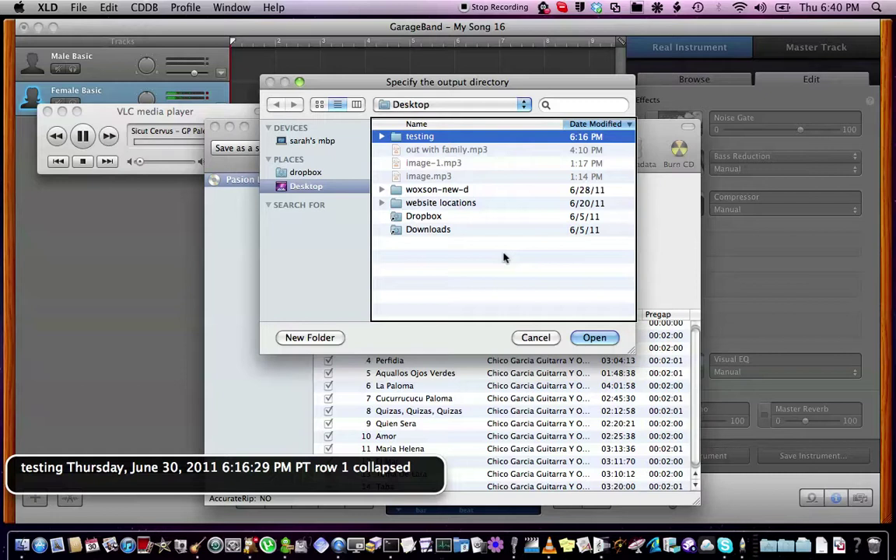
key("Return")
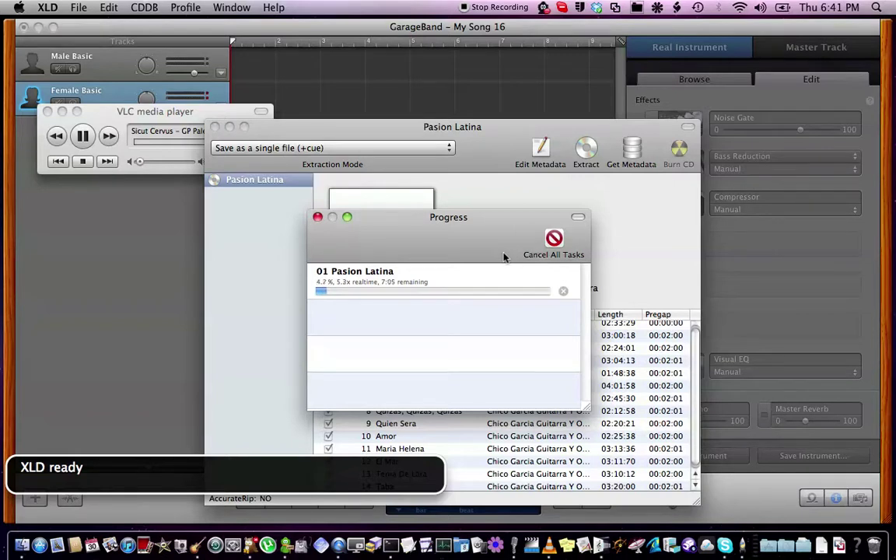
Return to XLD and bring the Pasion Latina disc window forward.
key("super+Tab")
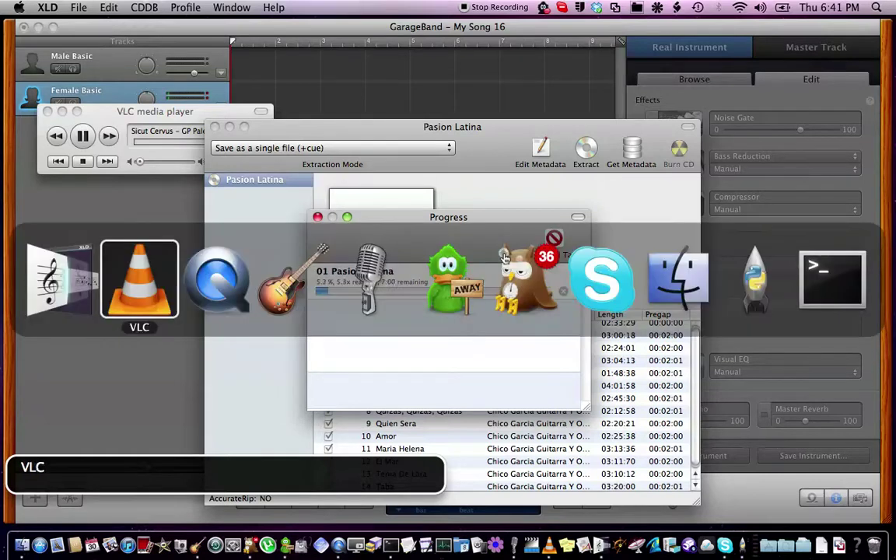
key("super+shift+Tab")
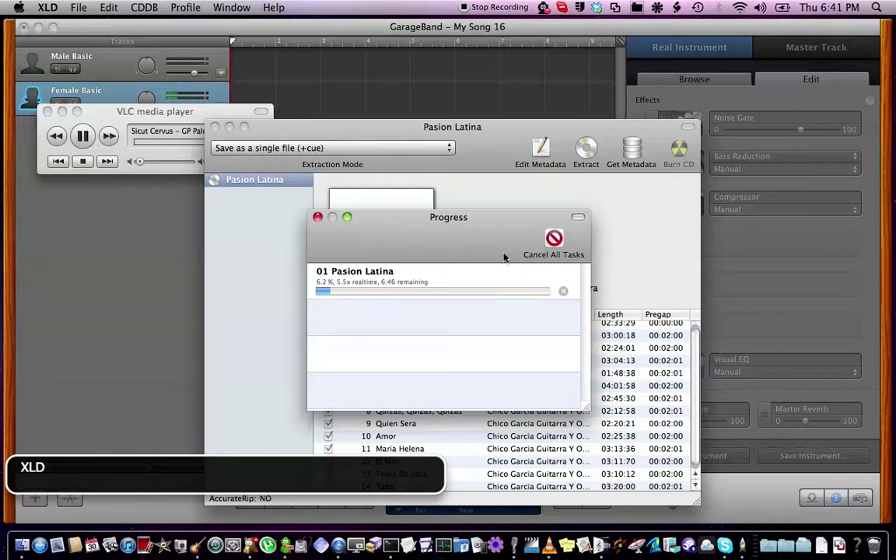
left_click(586, 160)
Bring the extraction progress window forward, then switch to VLC.
key("ctrl+alt+Right")
key("ctrl+alt+Left")
key("ctrl+alt+shift+Up")
key("ctrl+alt+Right")
key("super+grave")
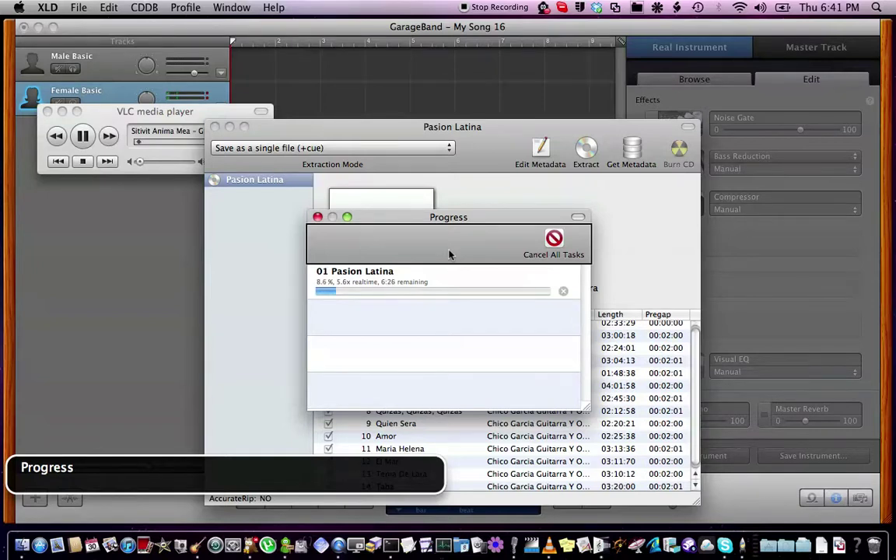
key("super+Tab")
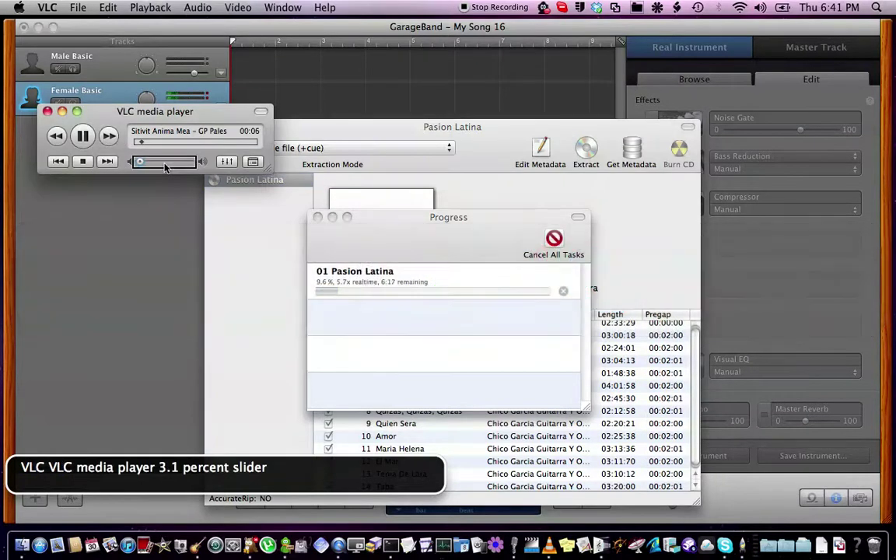
Change the sound output from Soundflower (2ch) to Headphones and quit System Preferences.
key("alt+F12")
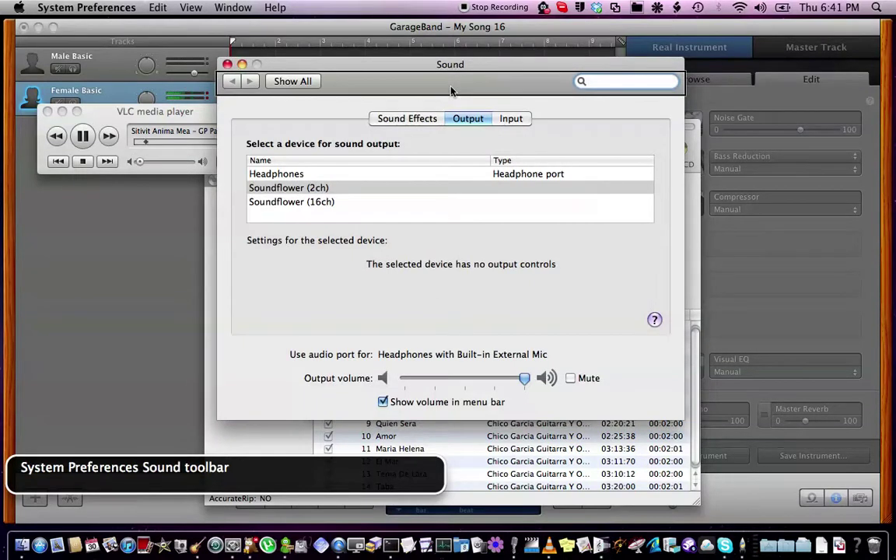
key("Tab")
key("ctrl+alt+Right")
key("ctrl+alt+Right")
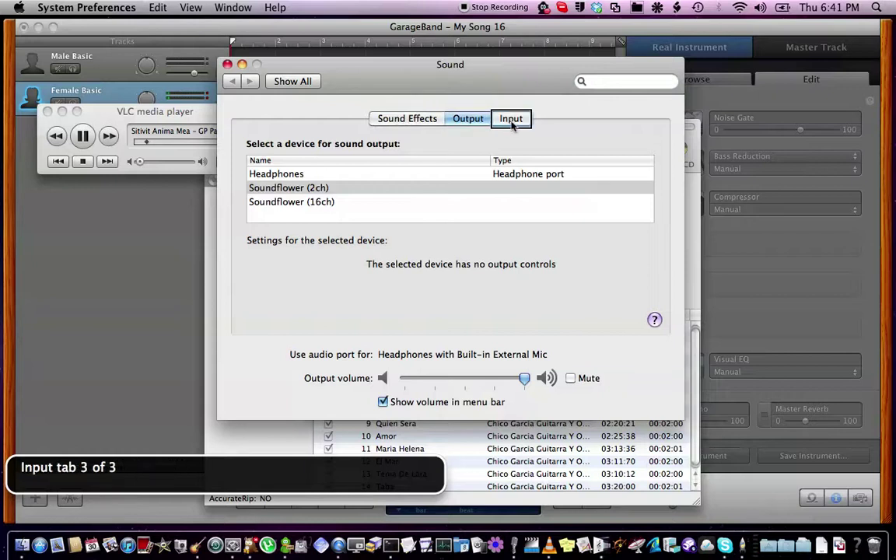
key("ctrl+alt+Right")
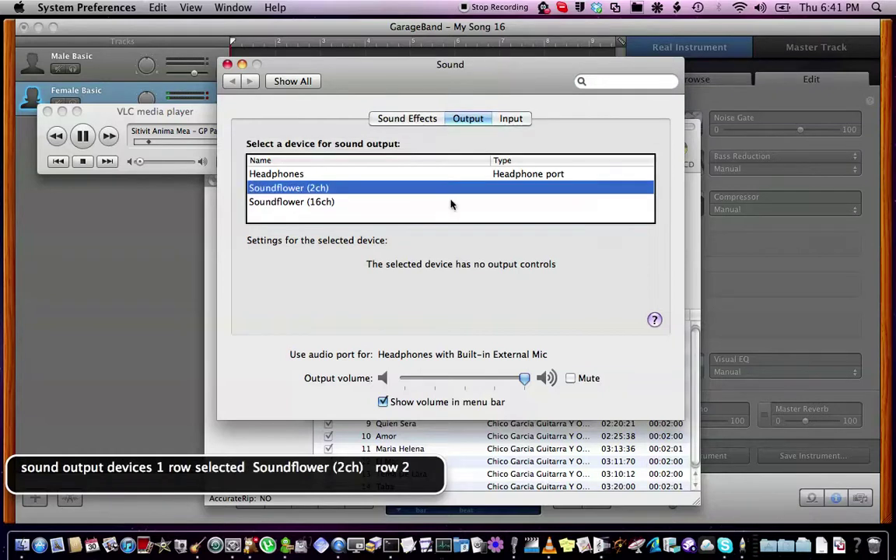
key("Up")
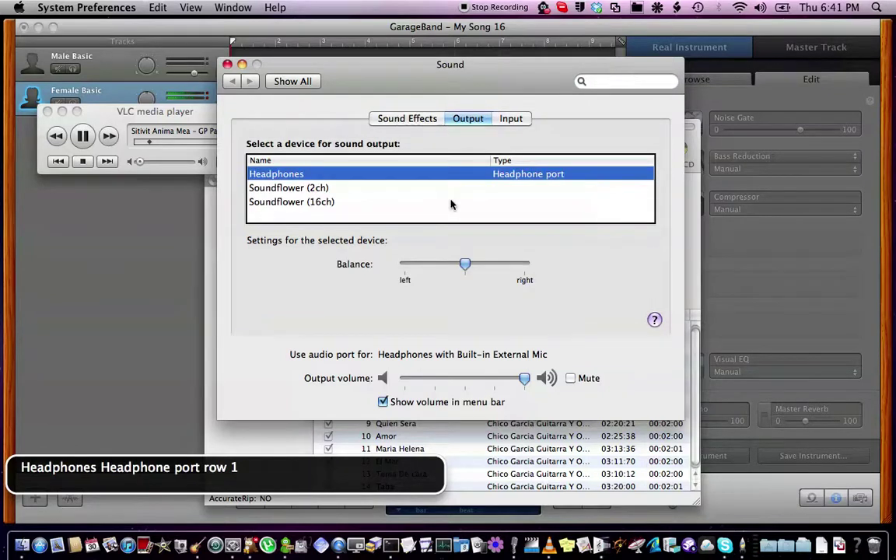
key("super+q")
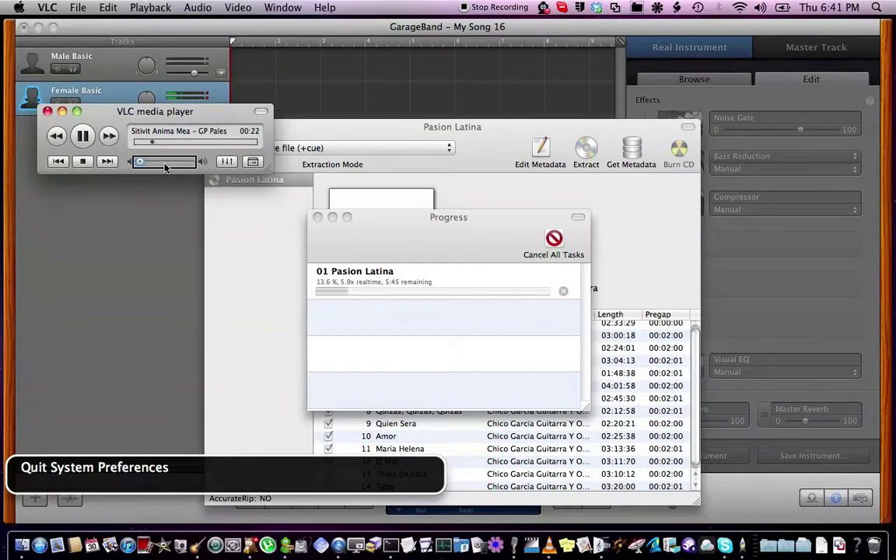
Quit GarageBand, choosing to save changes to 'My Song 16.band'.
key("super+Tab")
key("super+Tab")
key("super+Tab")
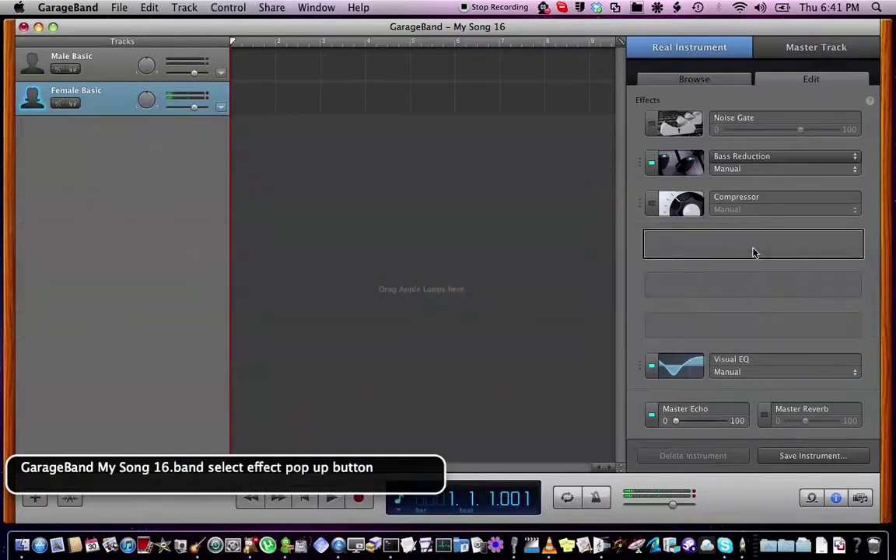
key("super+q")
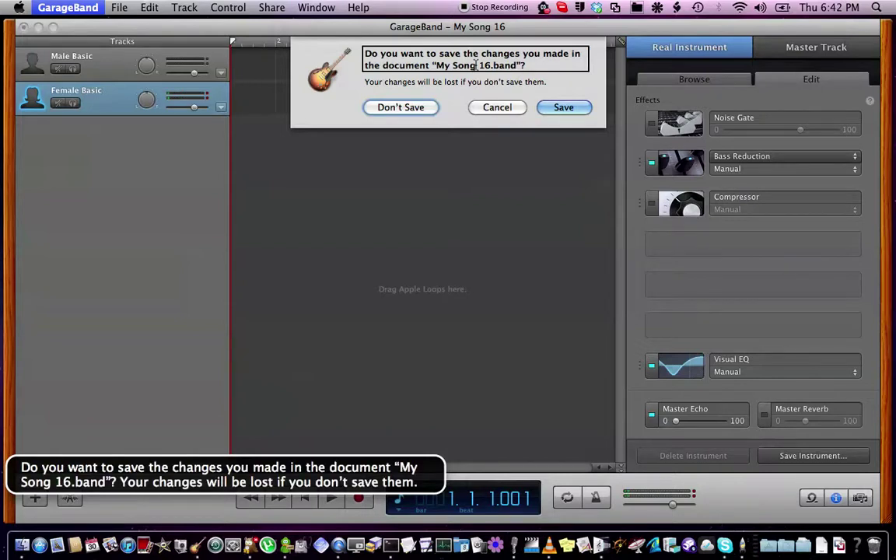
mouse_move(566, 109)
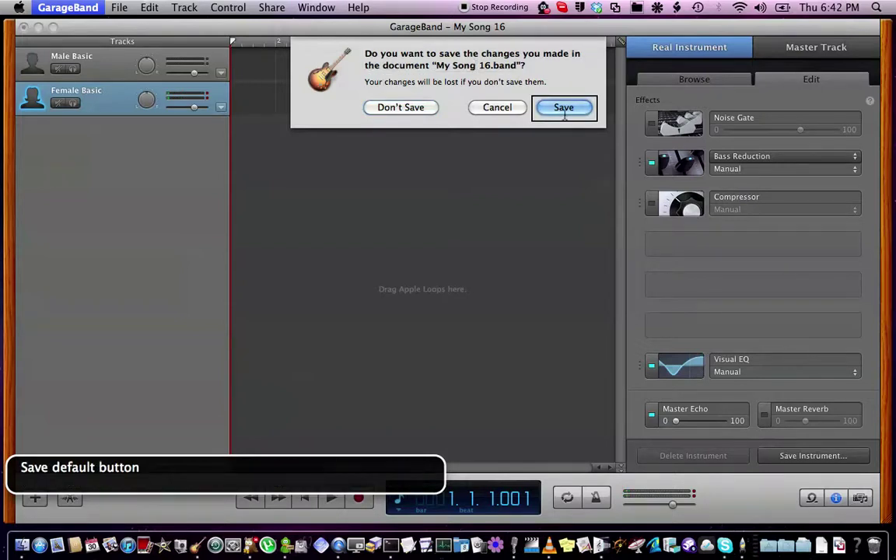
key("super+Tab")
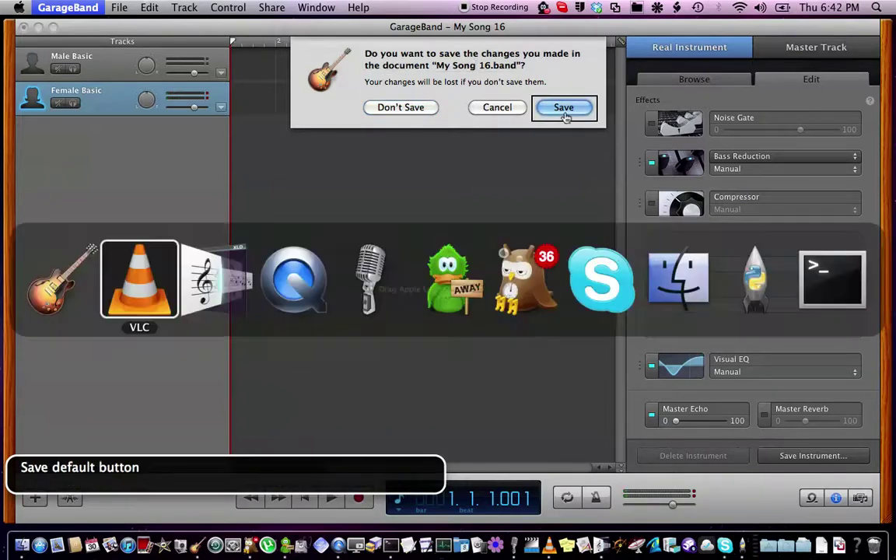